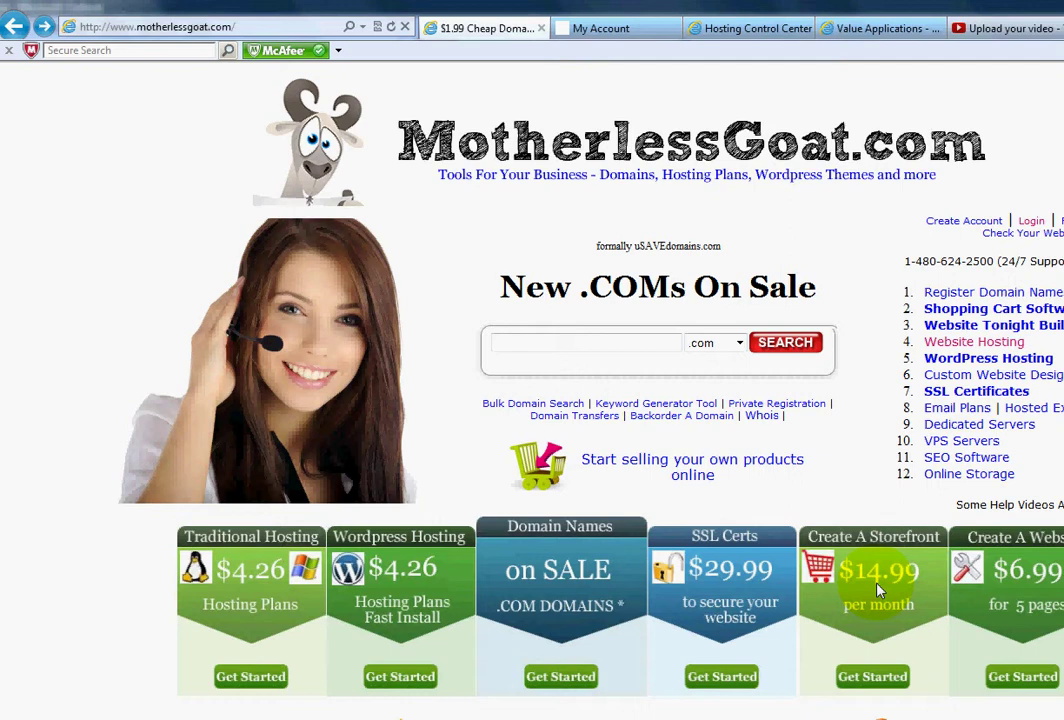
Step: Review the Quick Shopping Cart page from the Create A Storefront offer, and return to the MotherlessGoat home page
{"action": "left_click", "coordinate": [888, 591]}
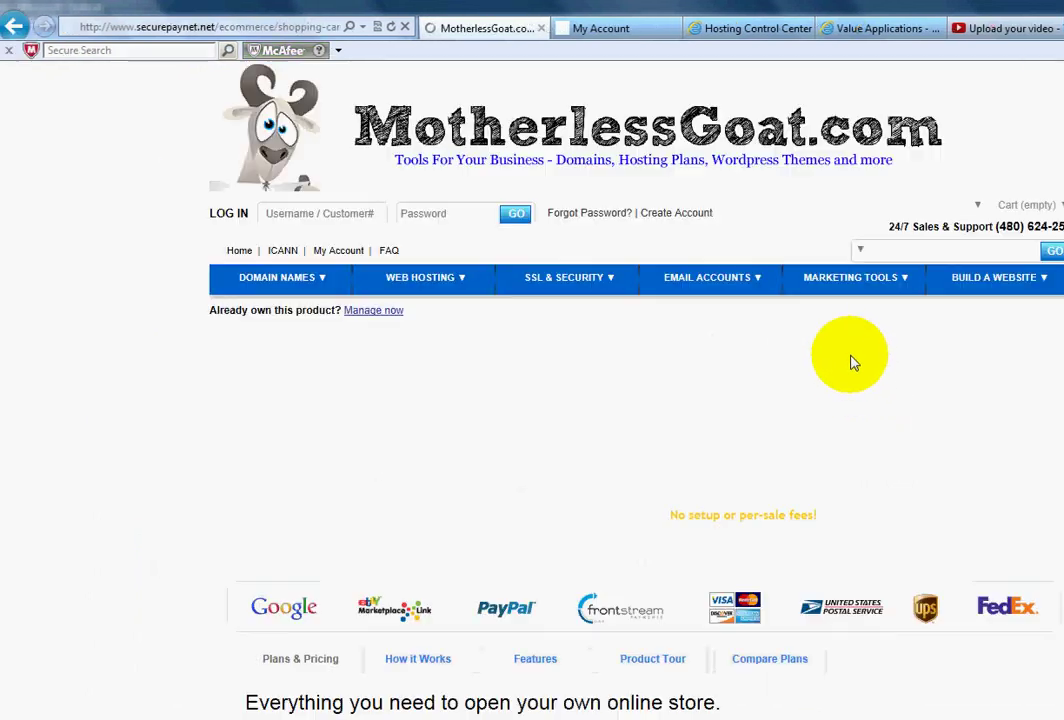
{"action": "scroll", "coordinate": [636, 400], "scroll_direction": "down", "scroll_amount": 1}
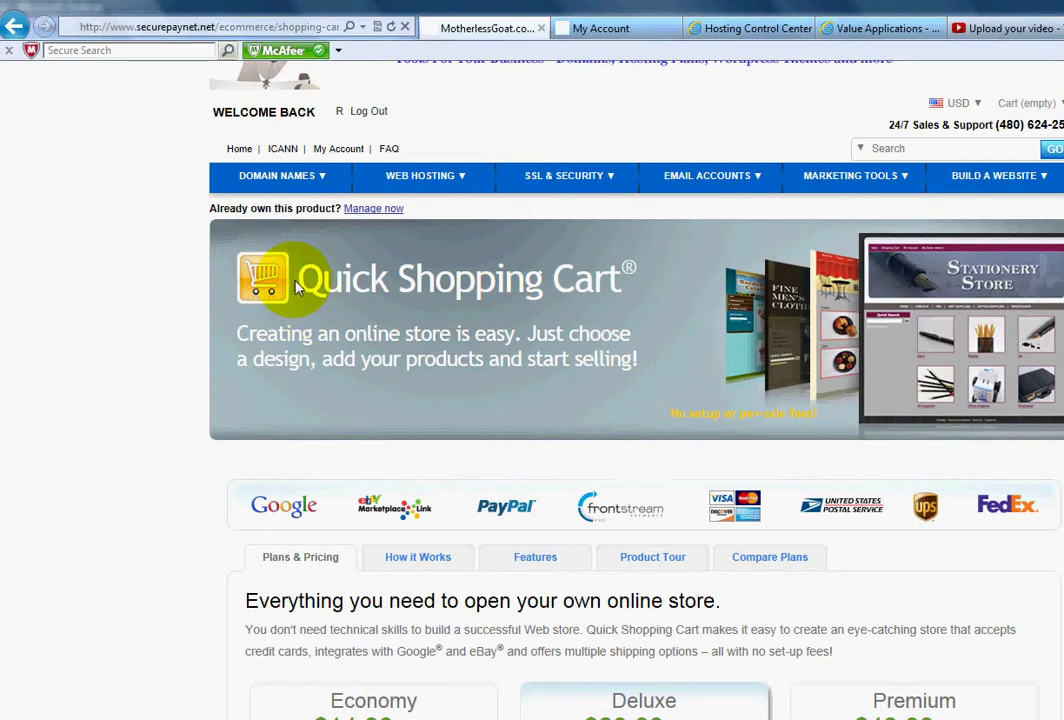
{"action": "scroll", "coordinate": [665, 325], "scroll_direction": "up", "scroll_amount": 1}
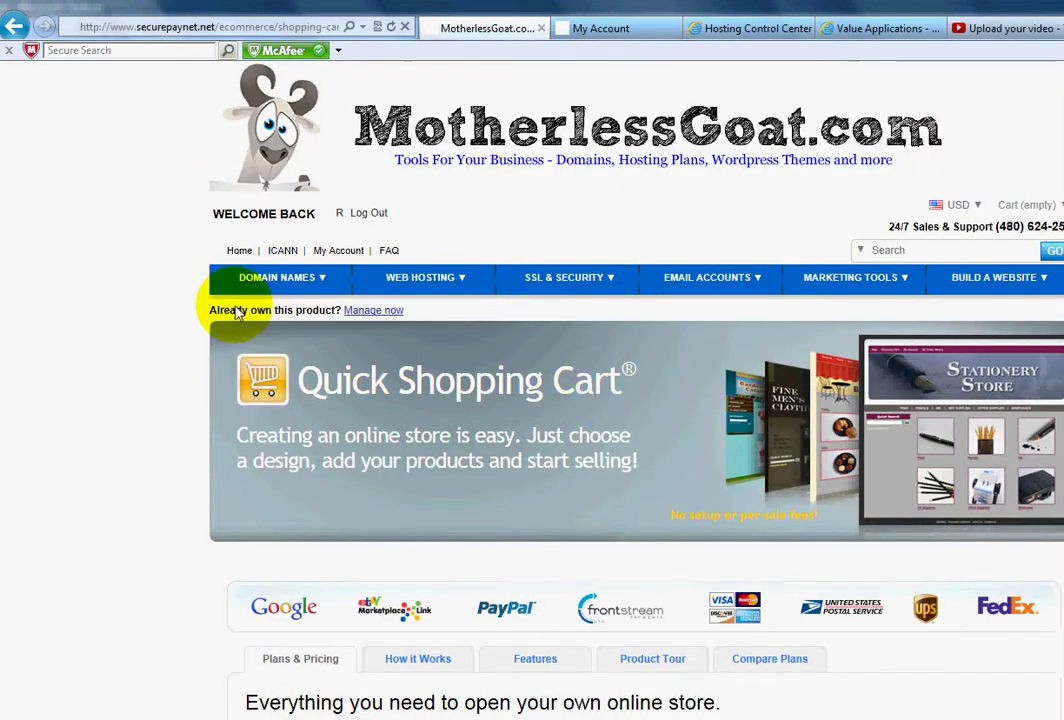
{"action": "left_click", "coordinate": [239, 251]}
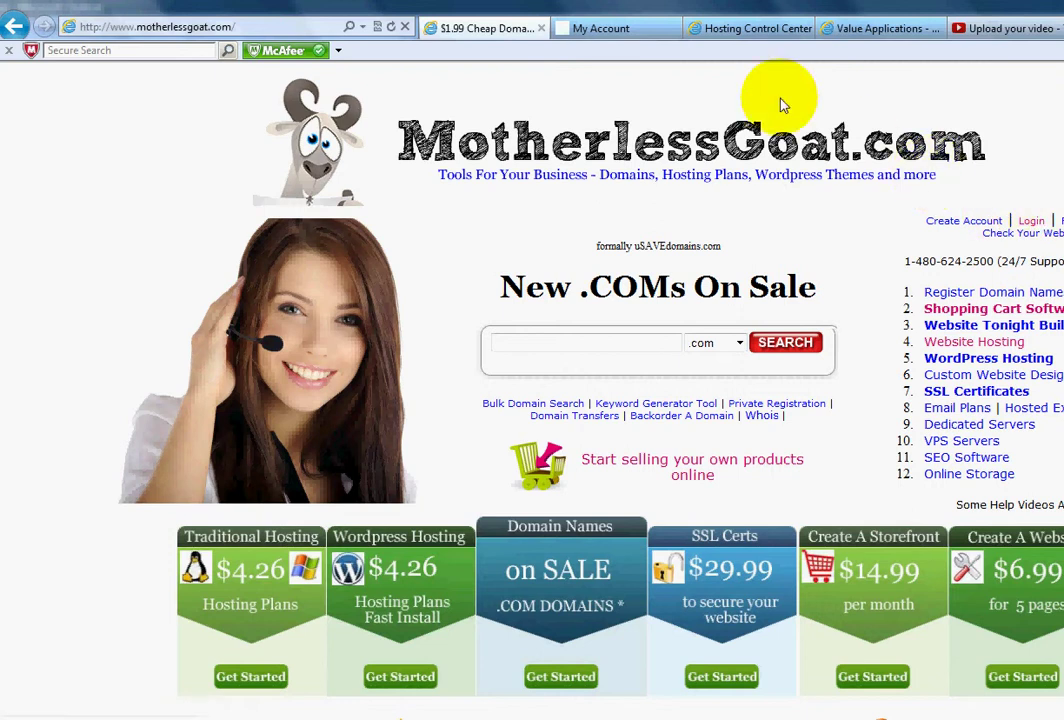
Step: From the account's Web Hosting products, open the hosting control center for tshirtsforeveryone.info
{"action": "left_click", "coordinate": [624, 32]}
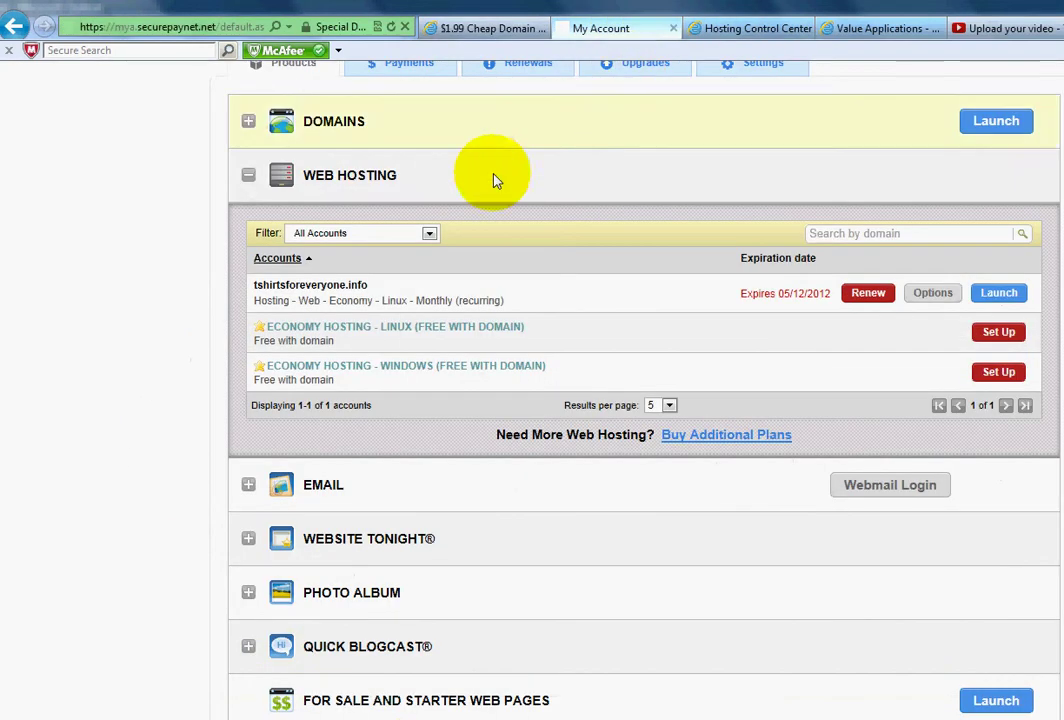
{"action": "scroll", "coordinate": [185, 214], "scroll_direction": "up", "scroll_amount": 1}
{"action": "scroll", "coordinate": [185, 214], "scroll_direction": "up", "scroll_amount": 1}
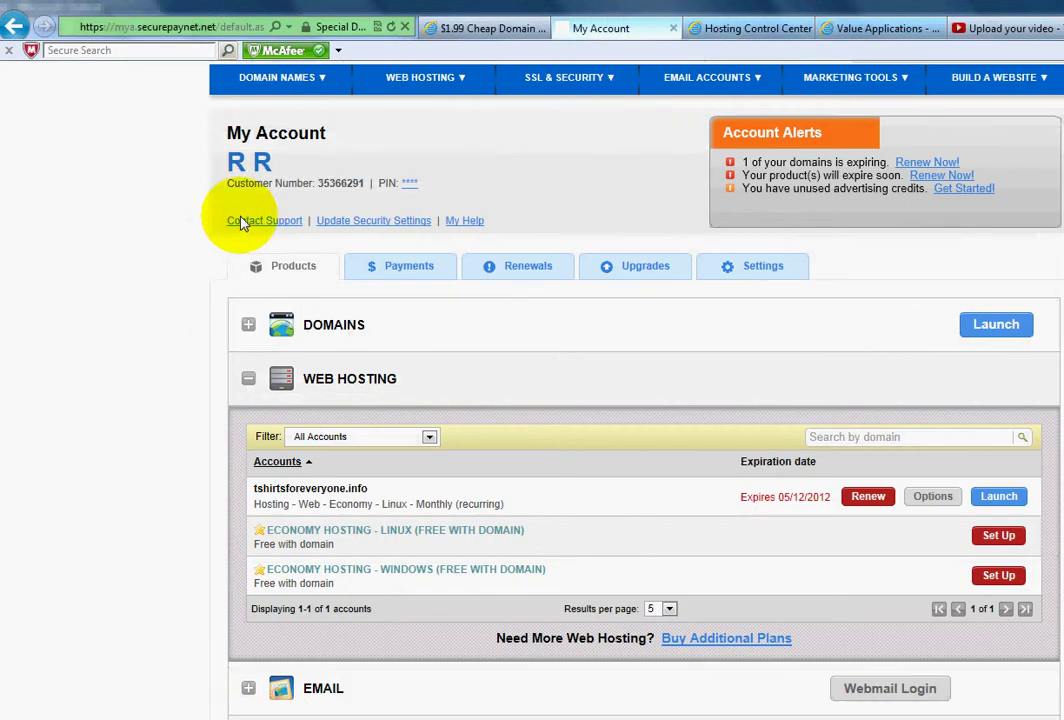
{"action": "scroll", "coordinate": [155, 175], "scroll_direction": "up", "scroll_amount": 2}
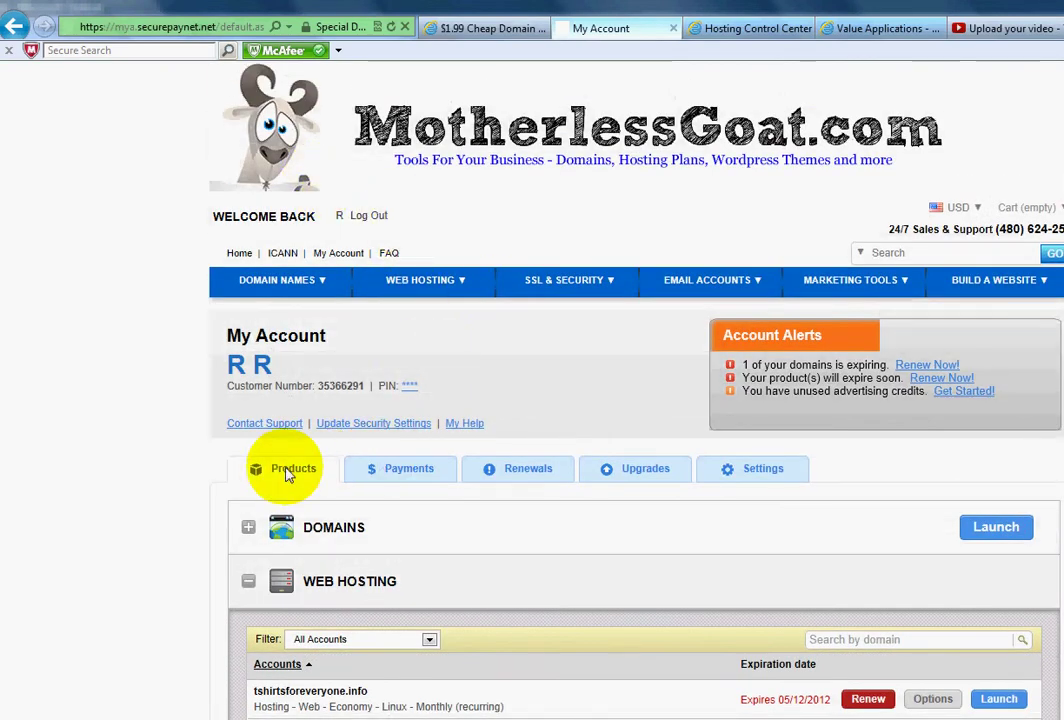
{"action": "left_click", "coordinate": [248, 580]}
{"action": "scroll", "coordinate": [203, 547], "scroll_direction": "down", "scroll_amount": 1}
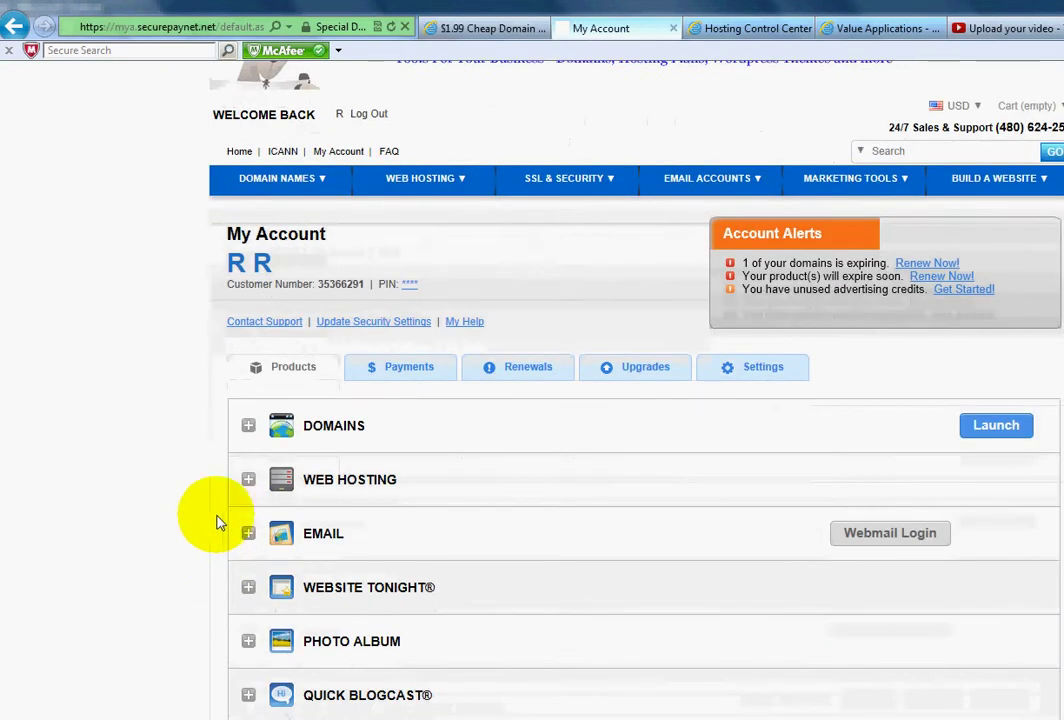
{"action": "left_click", "coordinate": [248, 480]}
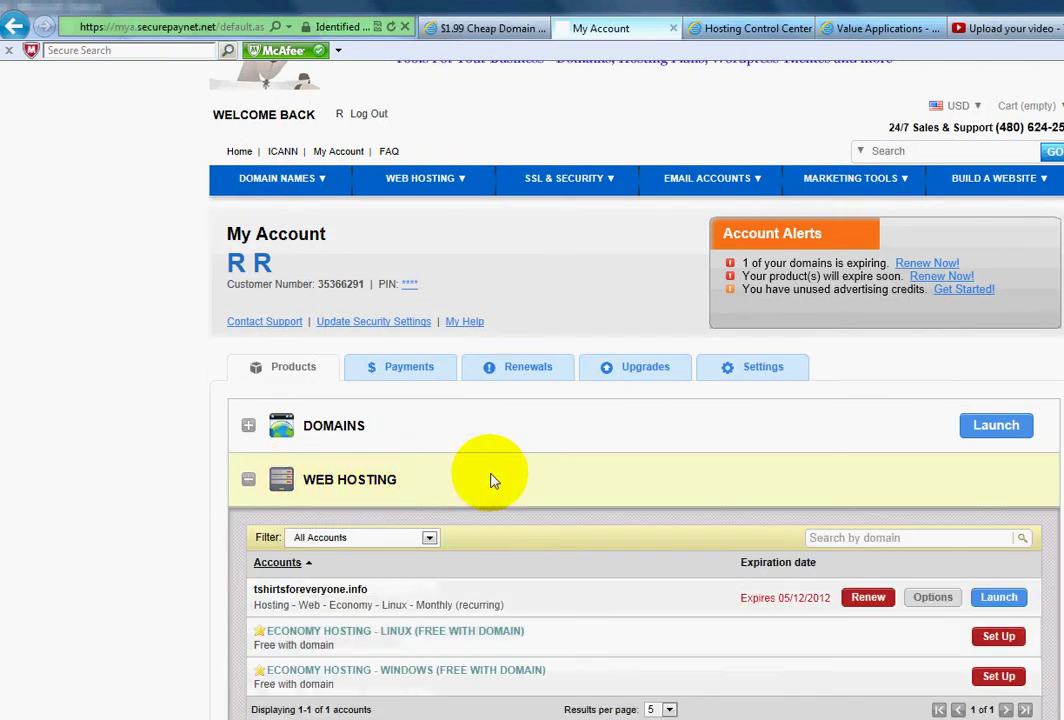
{"action": "scroll", "coordinate": [490, 475], "scroll_direction": "down", "scroll_amount": 1}
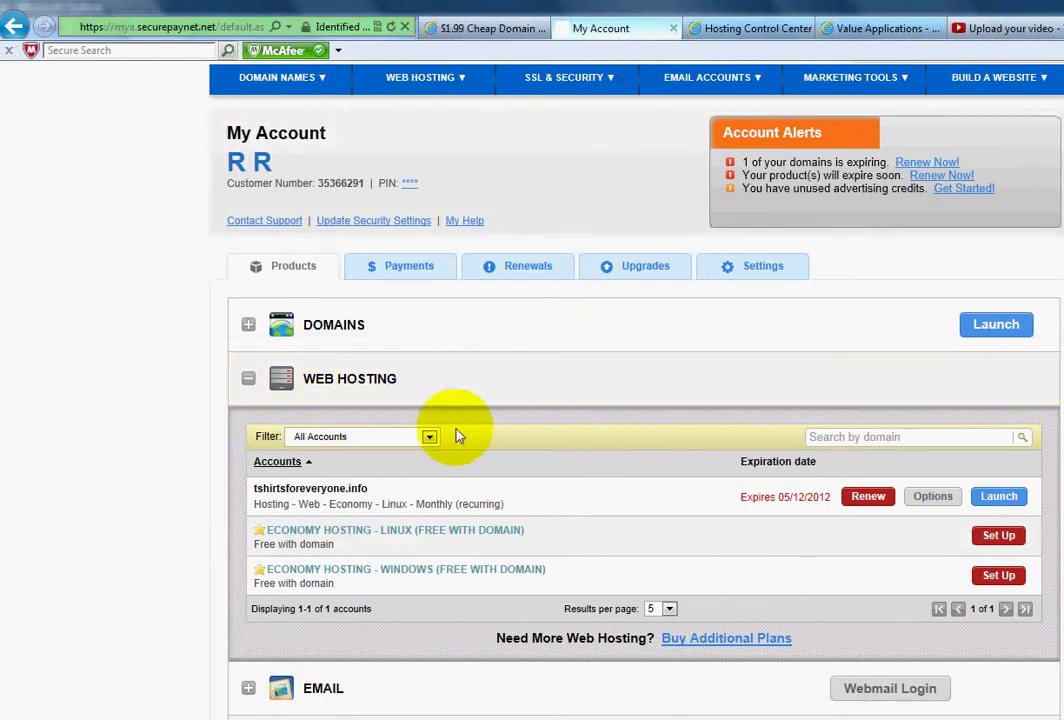
{"action": "left_click_drag", "start_coordinate": [256, 491], "coordinate": [367, 496]}
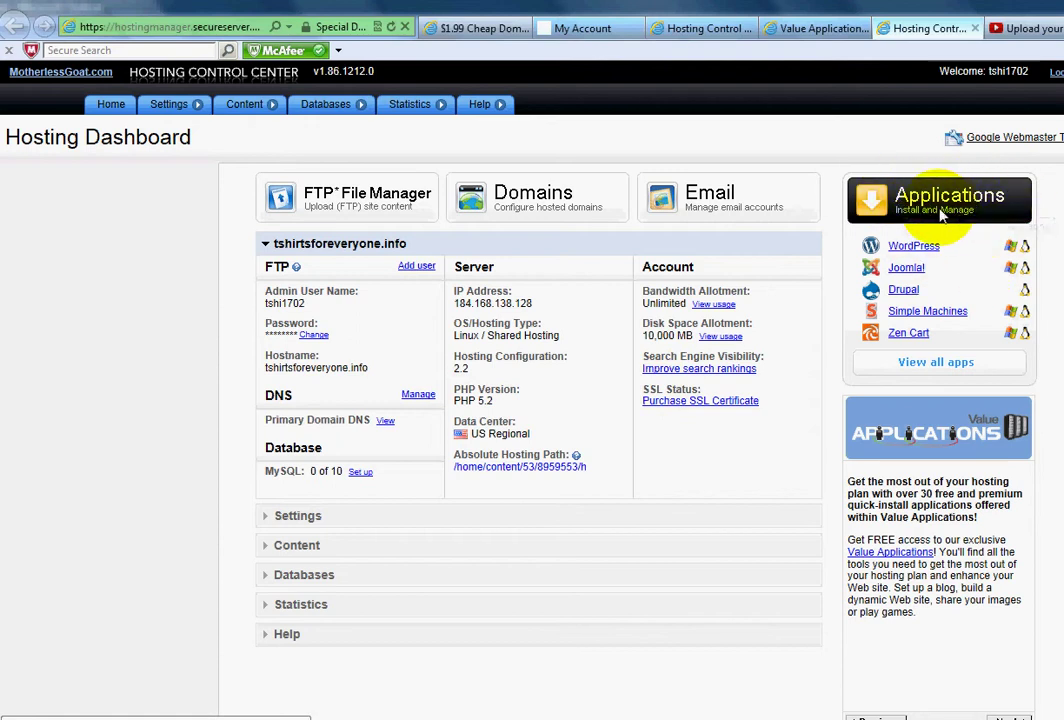
Step: Open Zen Cart from the hosting dashboard's applications and start its installation
{"action": "left_click", "coordinate": [910, 334]}
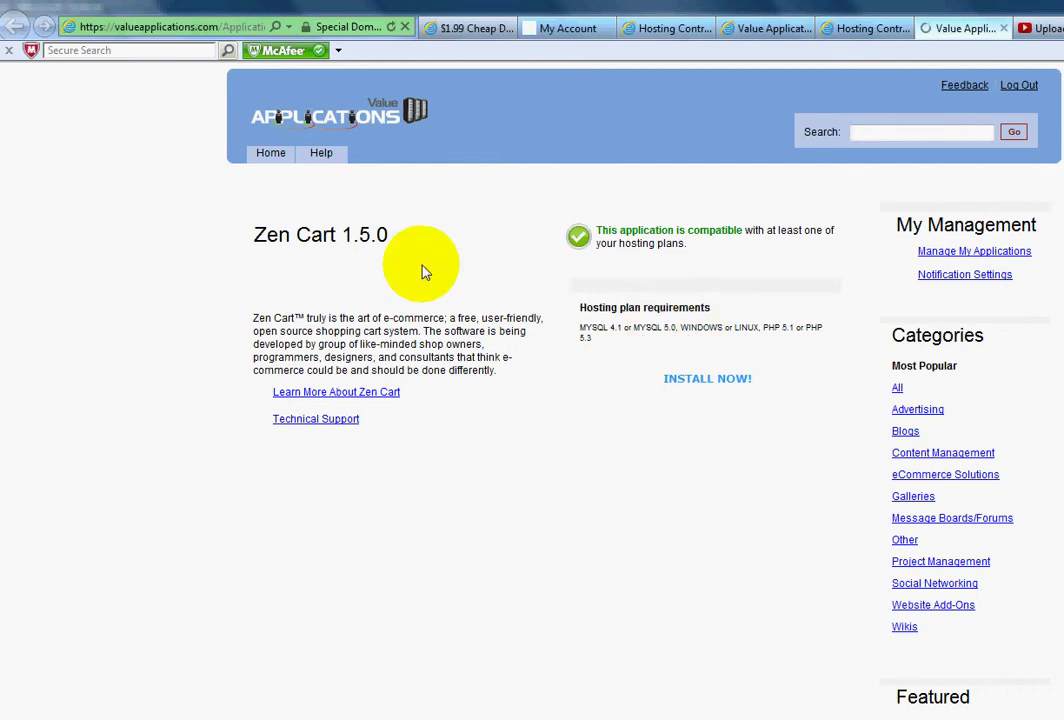
{"action": "left_click_drag", "start_coordinate": [620, 231], "coordinate": [834, 238]}
{"action": "left_click", "coordinate": [728, 248]}
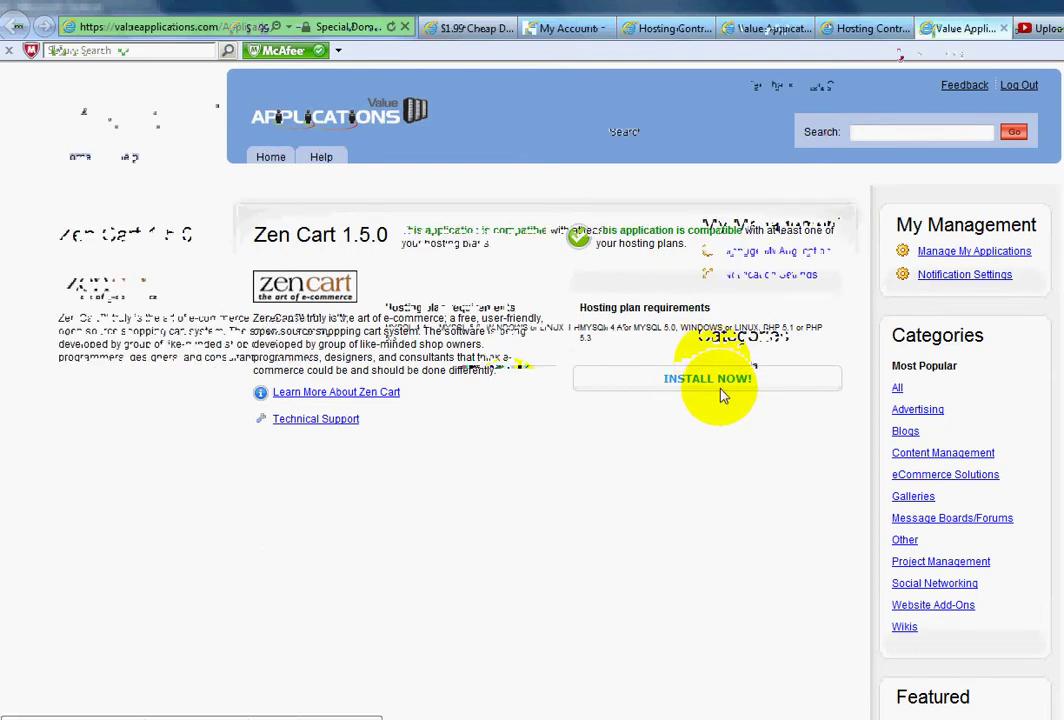
{"action": "left_click", "coordinate": [709, 382]}
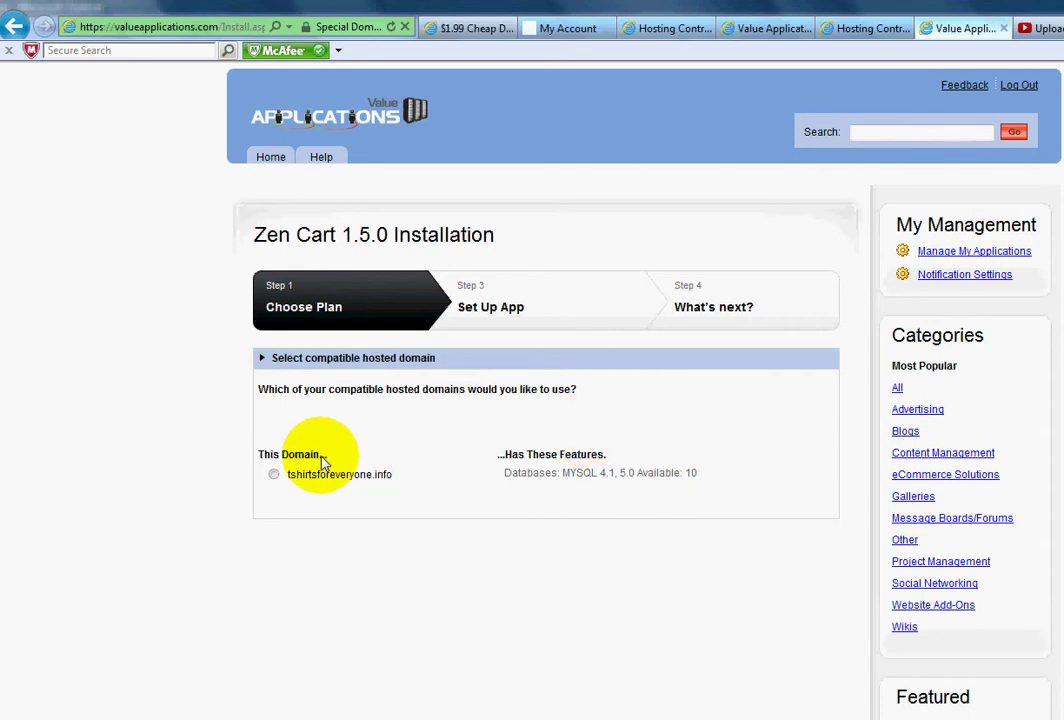
Step: Choose tshirtsforeveryone.info as the hosted domain for the Zen Cart installation and continue
{"action": "left_click", "coordinate": [274, 478]}
{"action": "scroll", "coordinate": [500, 435], "scroll_direction": "down", "scroll_amount": 1}
{"action": "scroll", "coordinate": [502, 435], "scroll_direction": "down", "scroll_amount": 1}
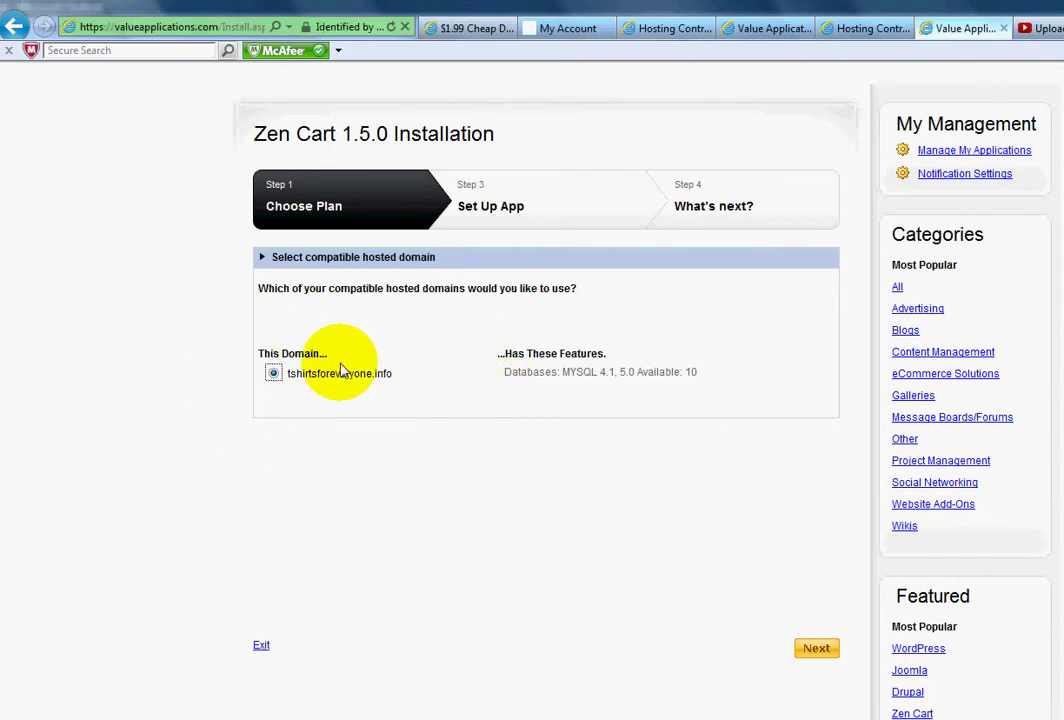
{"action": "left_click", "coordinate": [813, 650]}
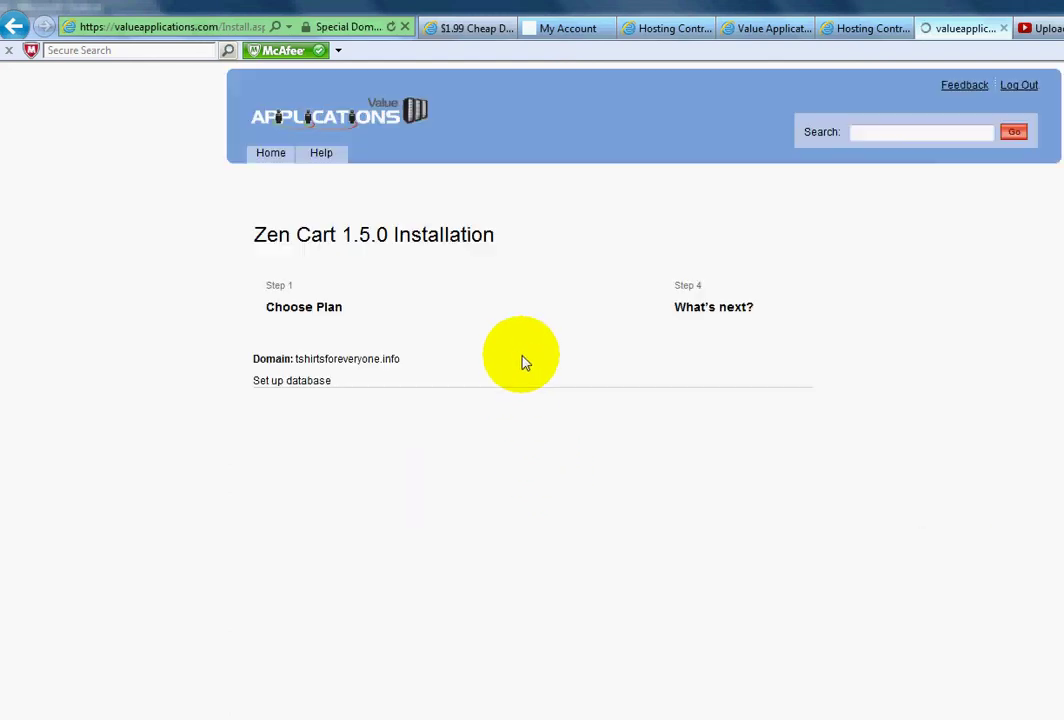
Step: Set up the database with the description Zen Cart, enter and verify the database password, and continue
{"action": "scroll", "coordinate": [506, 362], "scroll_direction": "down", "scroll_amount": 3}
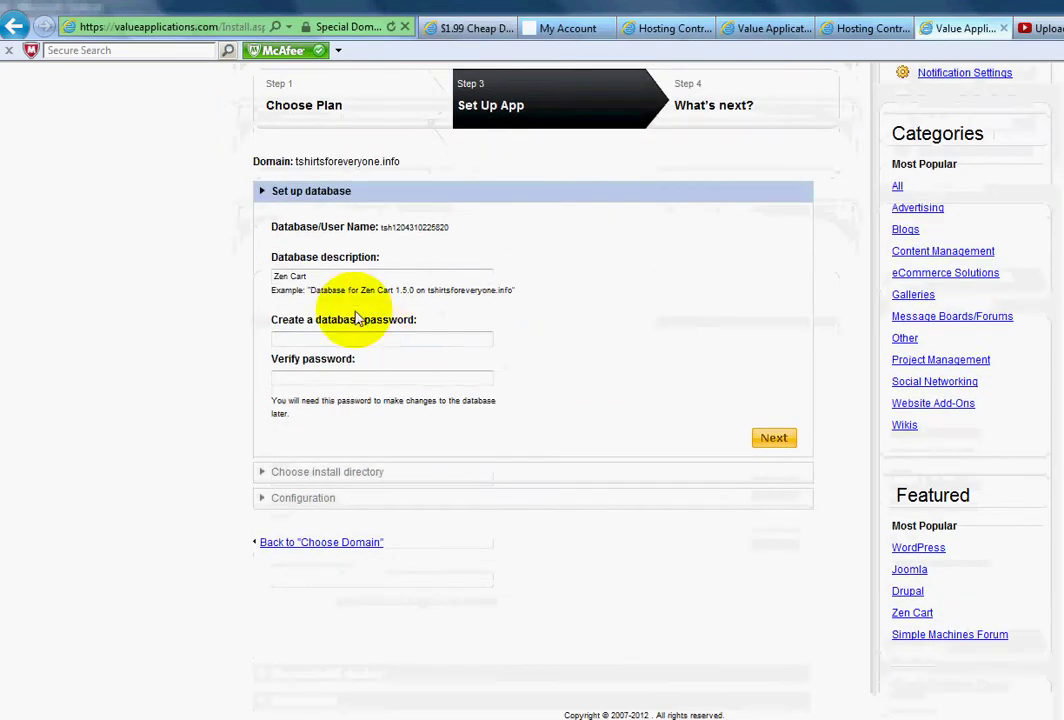
{"action": "left_click_drag", "start_coordinate": [272, 257], "coordinate": [332, 280]}
{"action": "left_click", "coordinate": [322, 283]}
{"action": "left_click", "coordinate": [318, 339]}
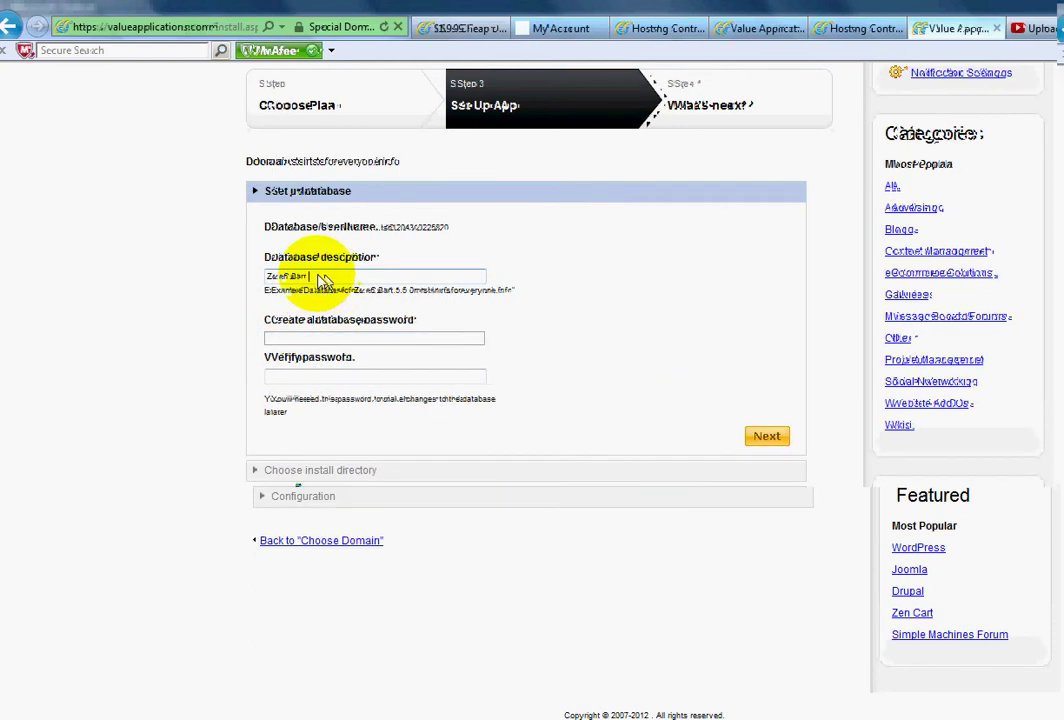
{"action": "left_click", "coordinate": [295, 340]}
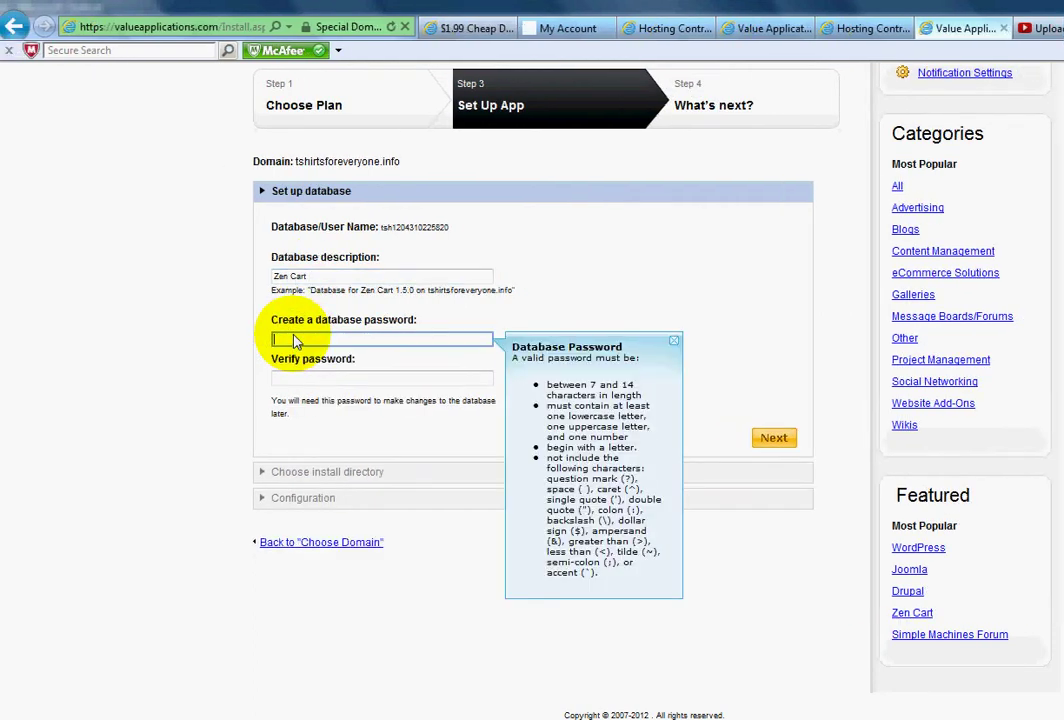
{"action": "type", "text": "•••••••"}
{"action": "key", "text": "Tab"}
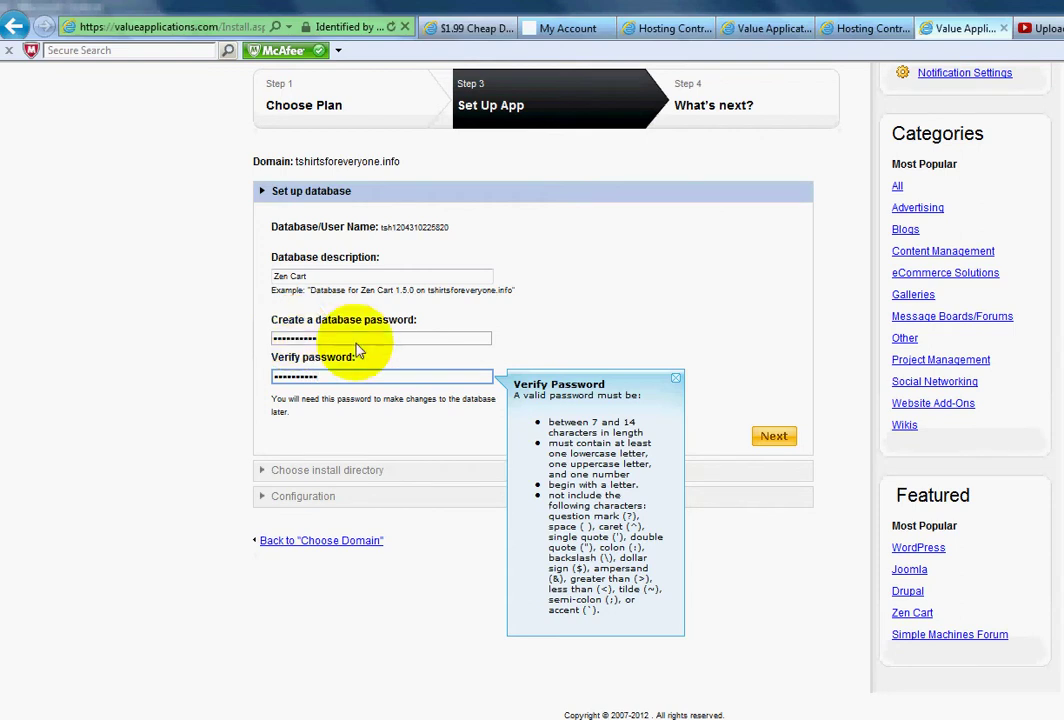
{"action": "left_click", "coordinate": [775, 437]}
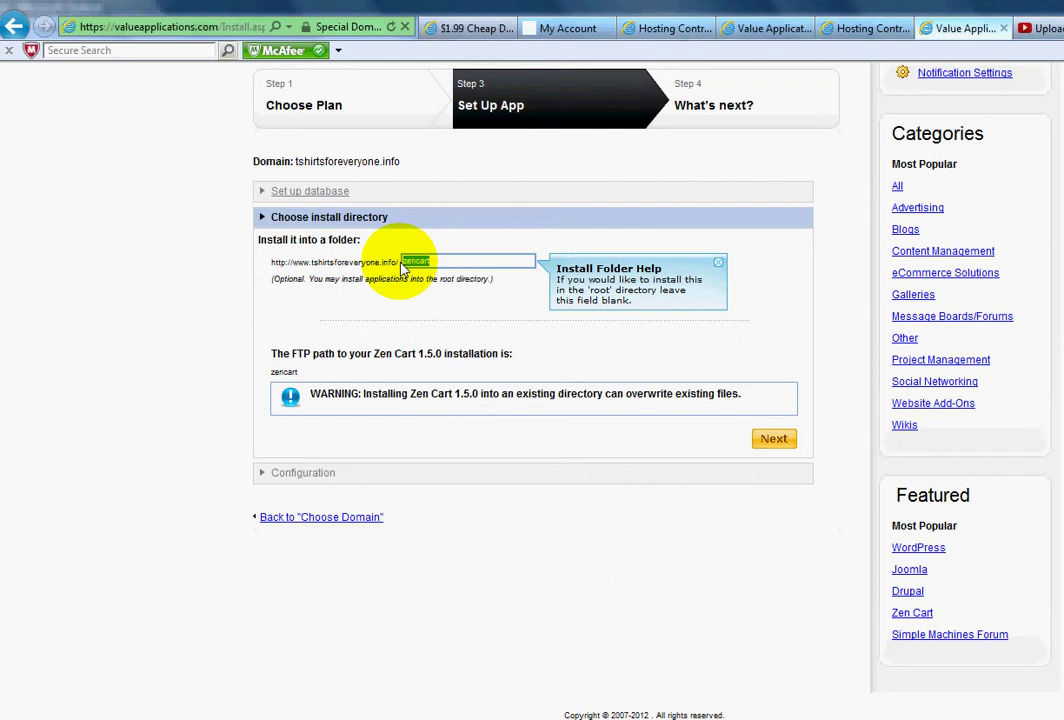
Step: Clear the install folder name so Zen Cart installs in the domain's root directory, and continue
{"action": "left_click_drag", "start_coordinate": [389, 218], "coordinate": [307, 222]}
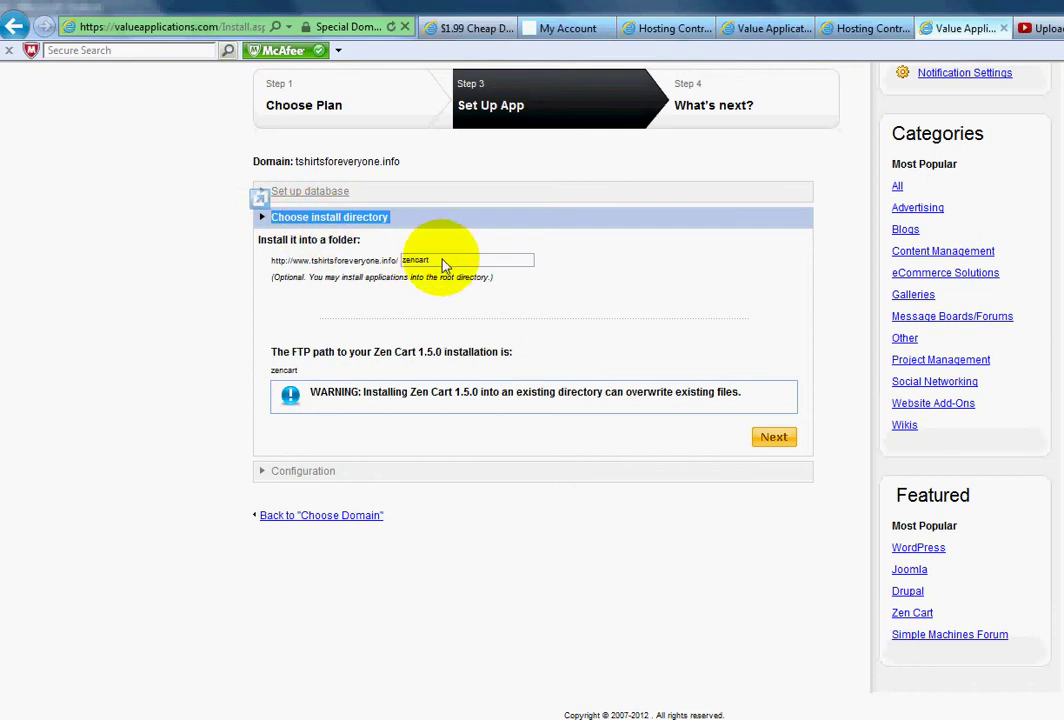
{"action": "left_click", "coordinate": [397, 261]}
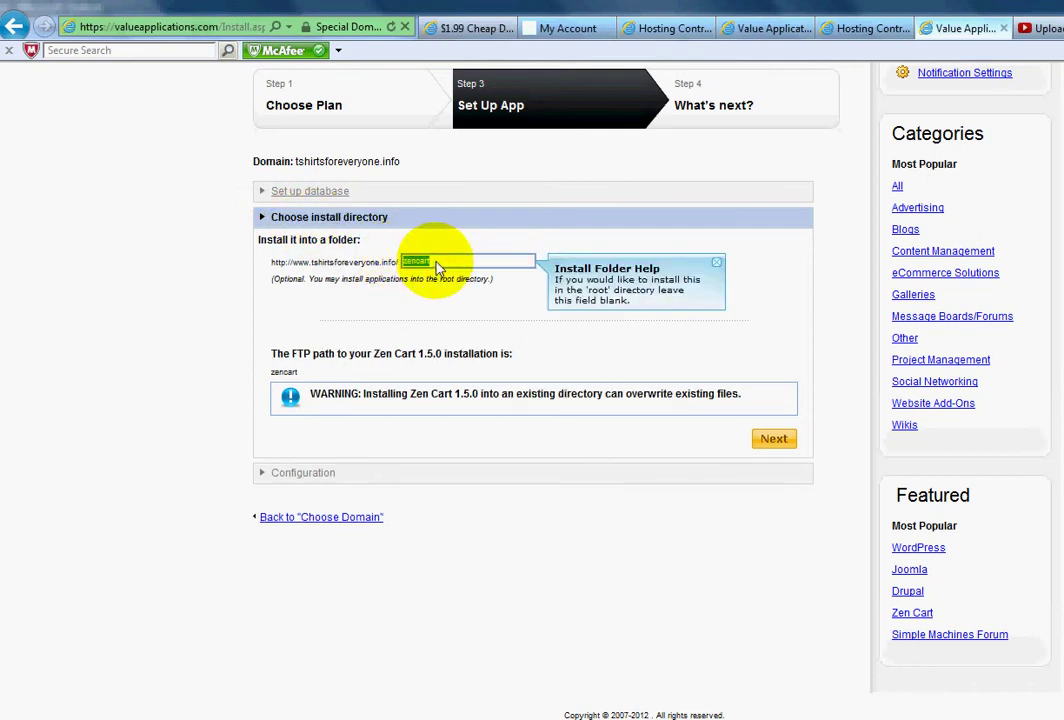
{"action": "key", "text": "BackSpace"}
{"action": "left_click", "coordinate": [463, 245]}
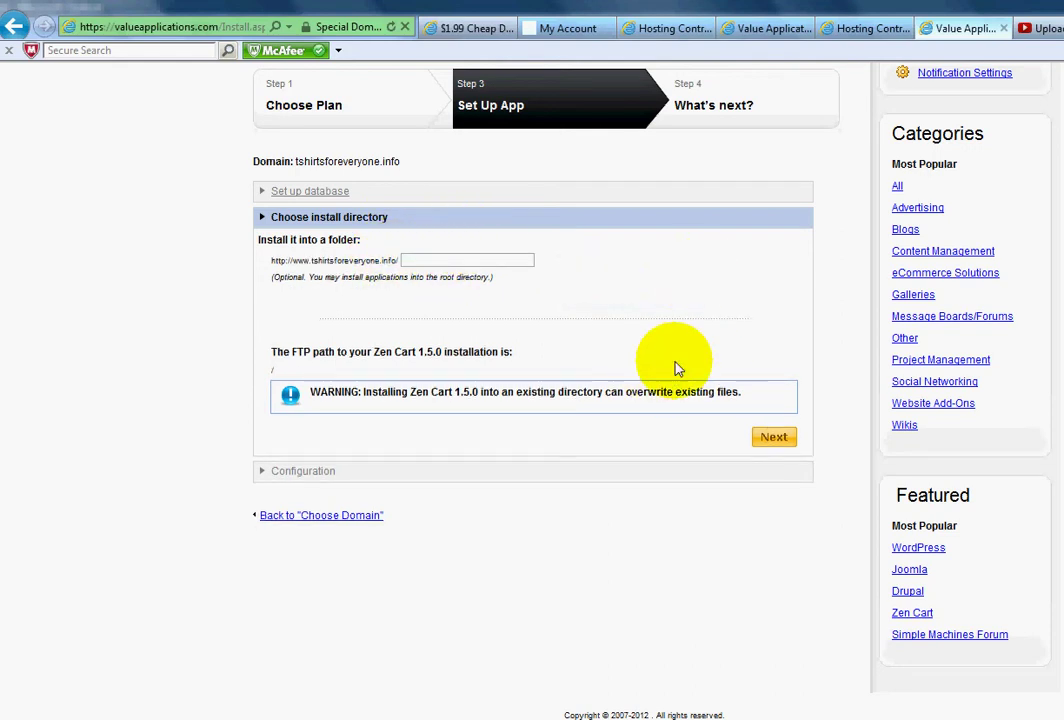
{"action": "left_click", "coordinate": [780, 439]}
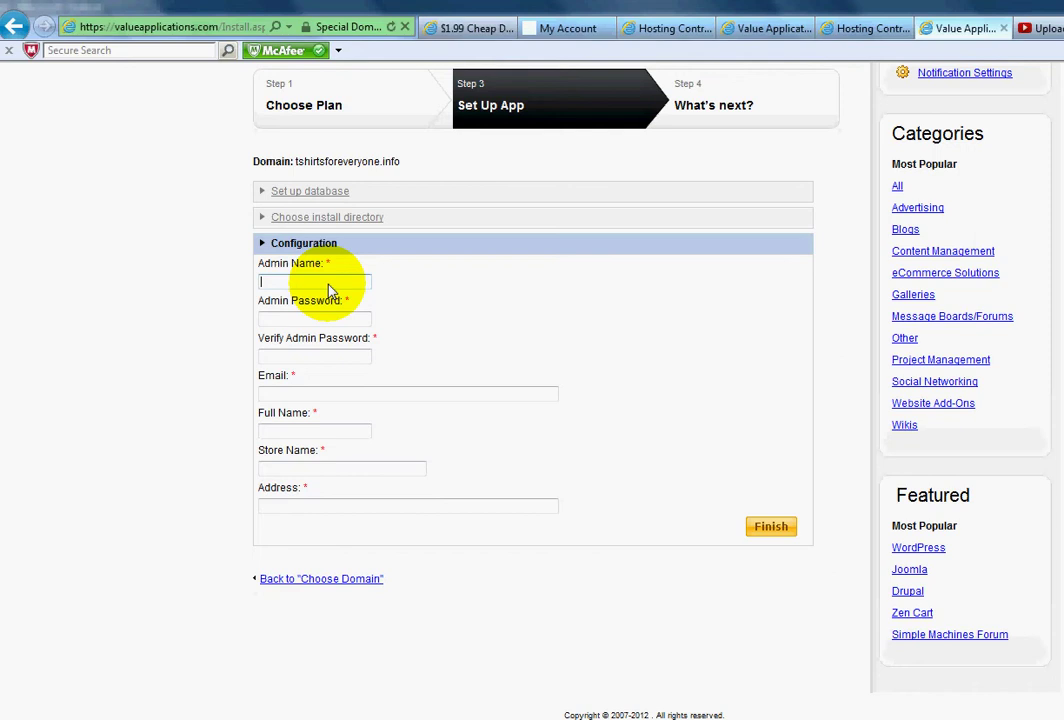
Step: Enter tsirtstoday as the admin name, copy it into a blank Notepad document and return to the configuration form
{"action": "type", "text": "tshirtstoday"}
{"action": "left_click_drag", "start_coordinate": [328, 286], "coordinate": [178, 285]}
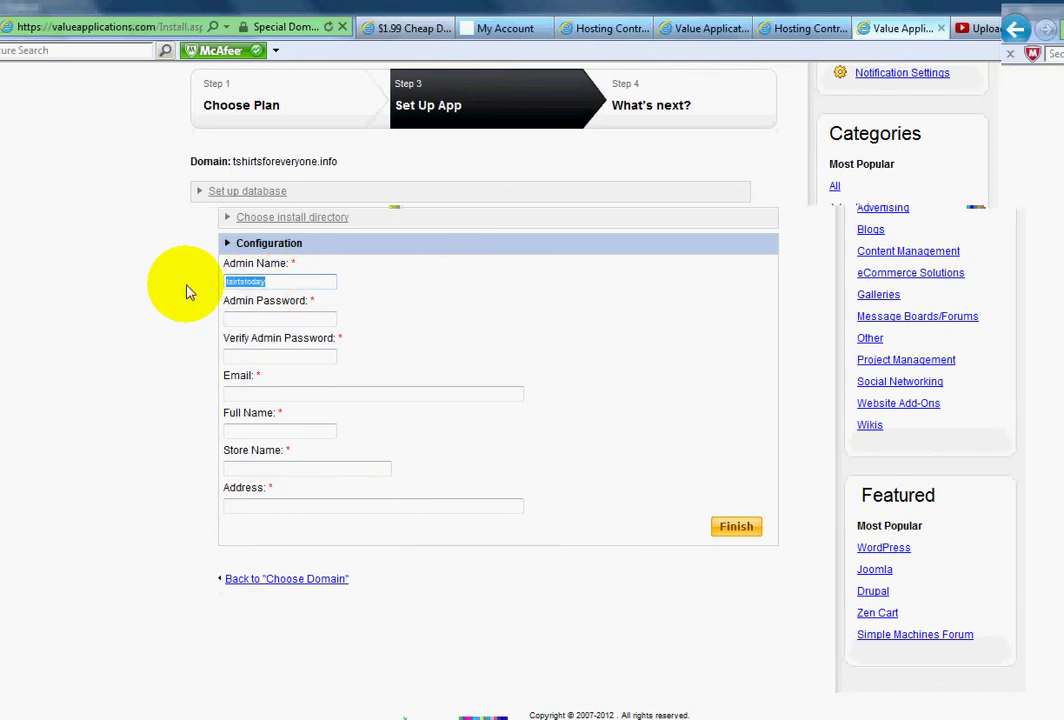
{"action": "key", "text": "ctrl+c"}
{"action": "key", "text": "alt+Tab"}
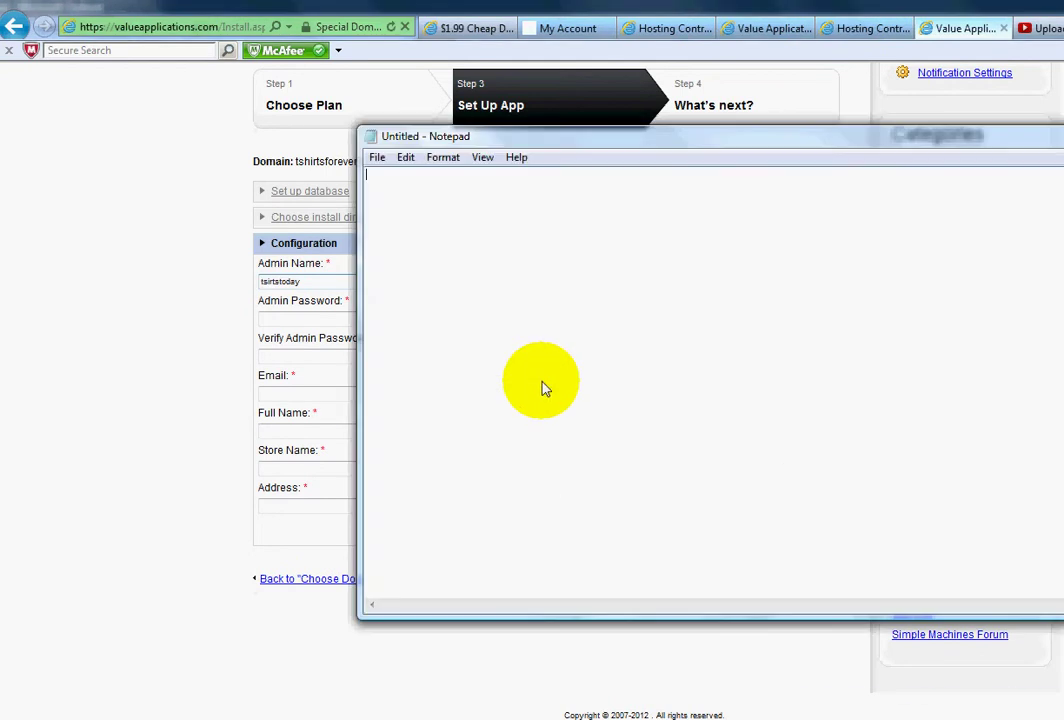
{"action": "key", "text": "ctrl+v"}
{"action": "key", "text": "alt+Tab"}
Step: Enter the admin password, retyping it from scratch, and repeat it in the verification field
{"action": "left_click", "coordinate": [300, 320]}
{"action": "type", "text": "********"}
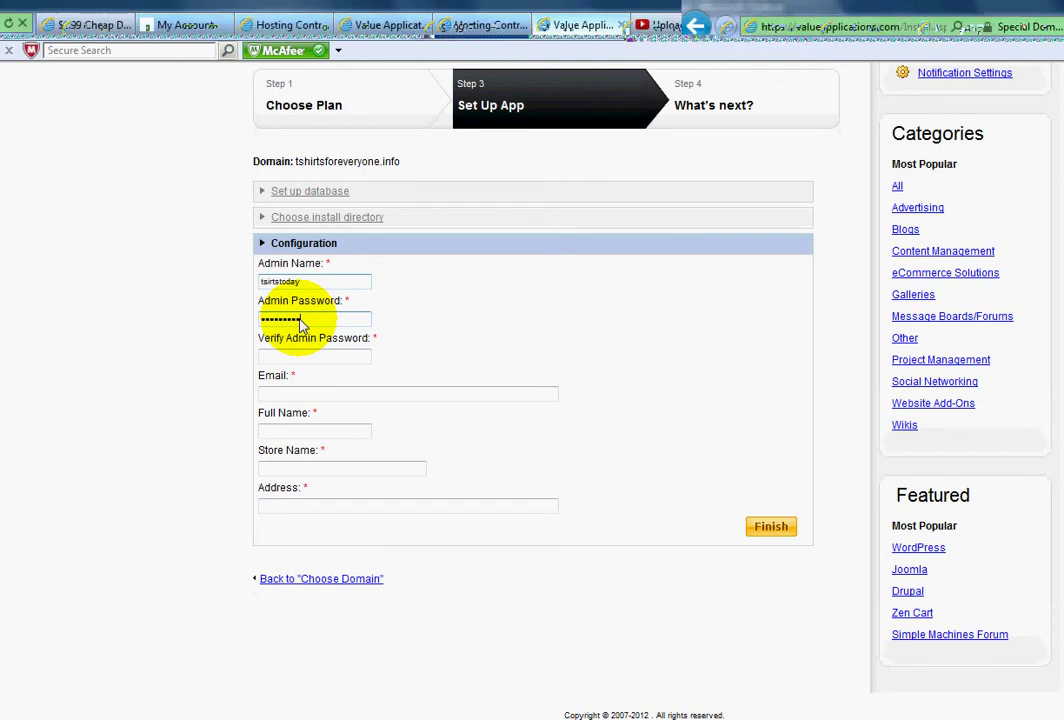
{"action": "key", "text": "BackSpace"}
{"action": "key", "text": "BackSpace"}
{"action": "key", "text": "BackSpace"}
{"action": "key", "text": "BackSpace"}
{"action": "key", "text": "BackSpace"}
{"action": "key", "text": "BackSpace"}
{"action": "key", "text": "BackSpace"}
{"action": "key", "text": "BackSpace"}
{"action": "key", "text": "BackSpace"}
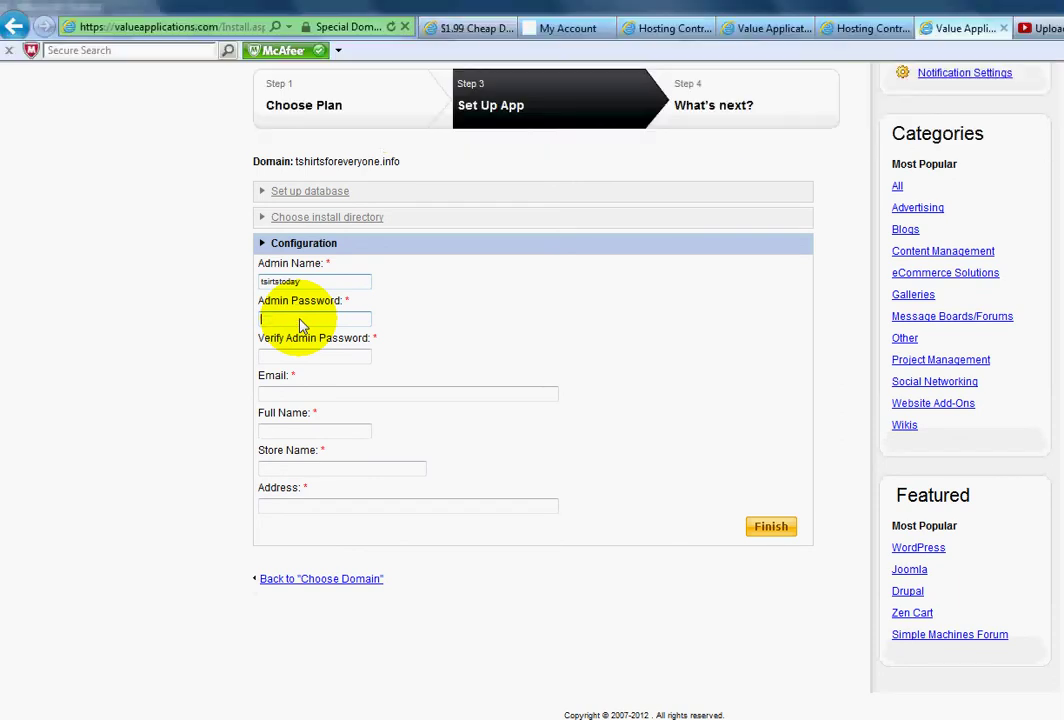
{"action": "type", "text": "*********"}
{"action": "key", "text": "Tab"}
{"action": "type", "text": "*********"}
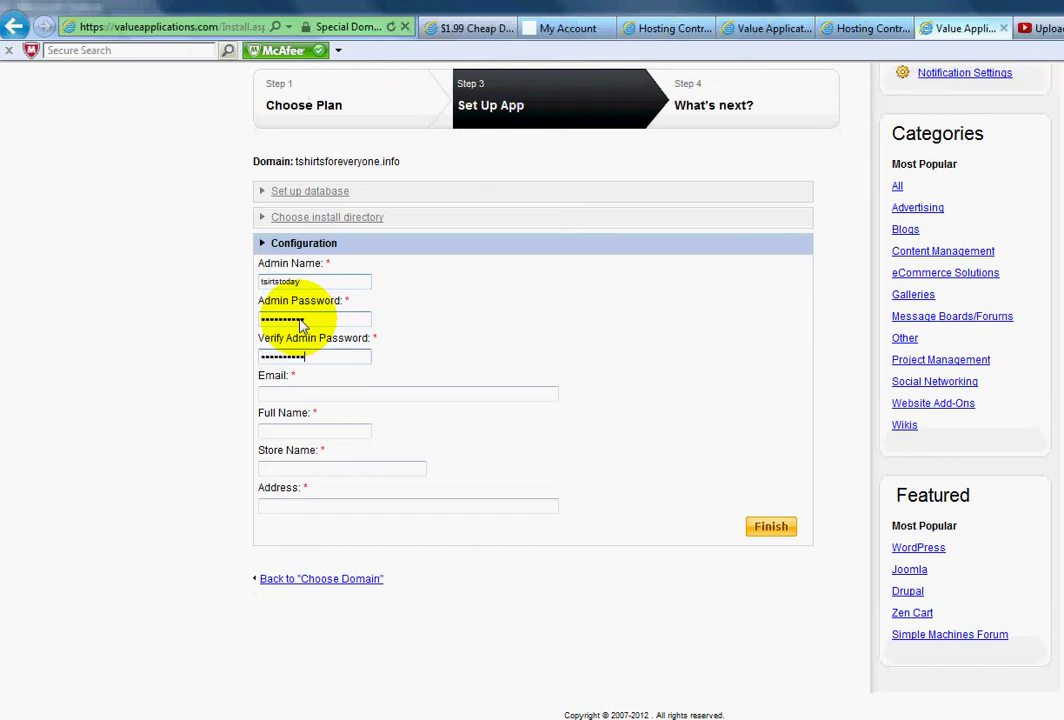
{"action": "key", "text": "Tab"}
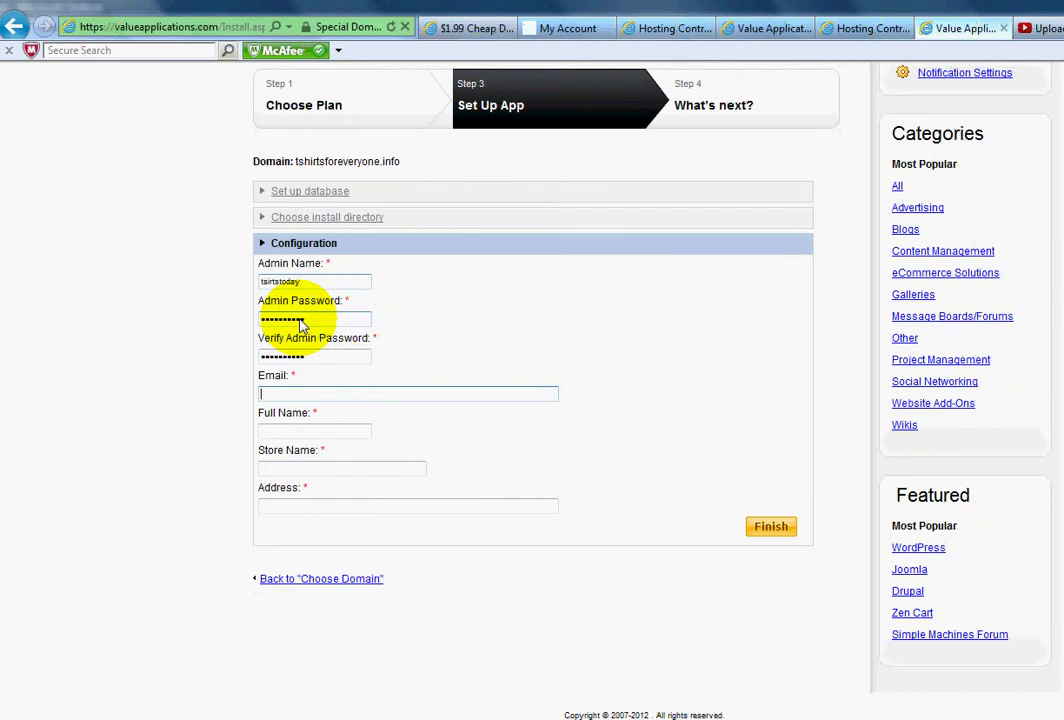
Step: Review the configuration form's full name, store name and address fields, its admin login entries and the installation heading
{"action": "left_click", "coordinate": [279, 432]}
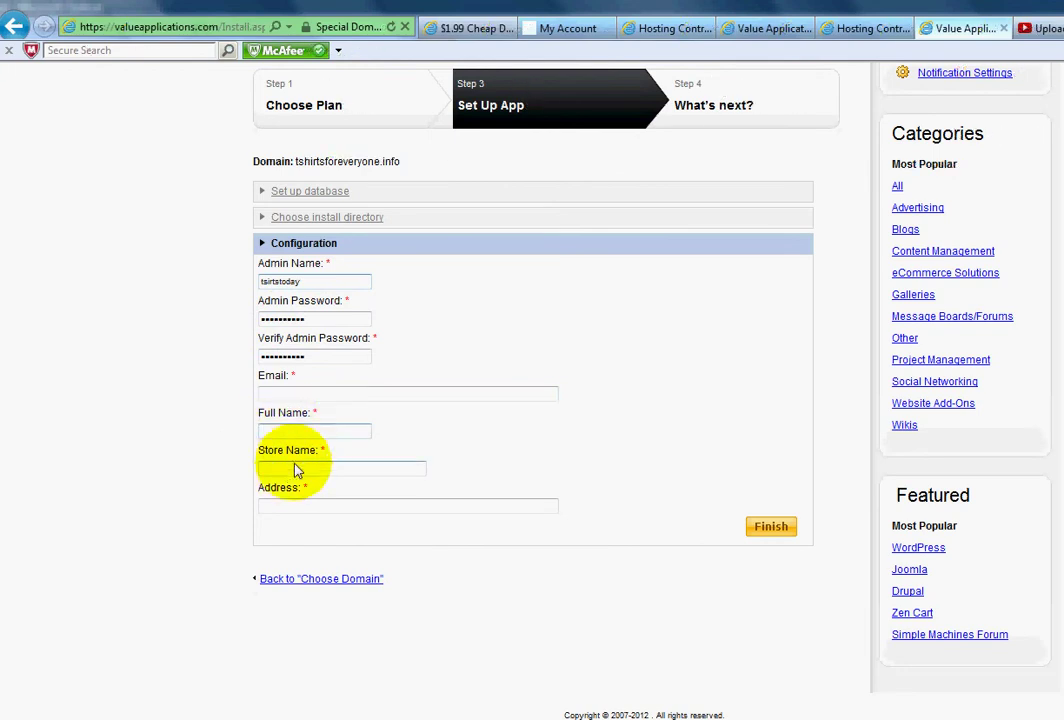
{"action": "left_click", "coordinate": [287, 510]}
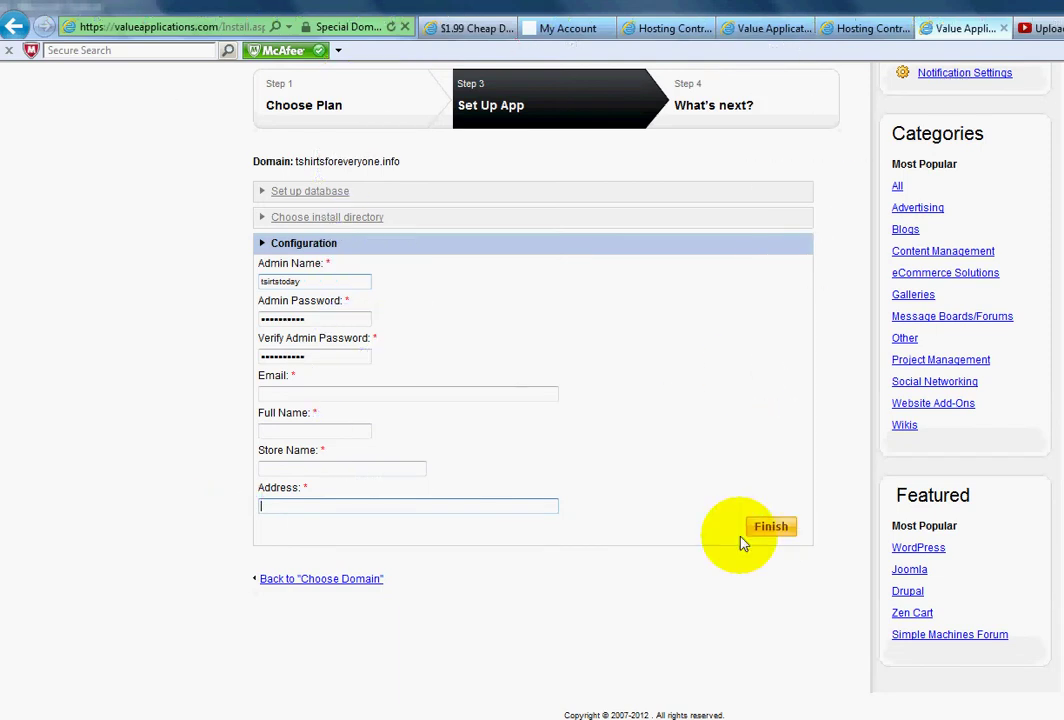
{"action": "scroll", "coordinate": [674, 356], "scroll_direction": "up", "scroll_amount": 2}
{"action": "scroll", "coordinate": [674, 356], "scroll_direction": "up", "scroll_amount": 2}
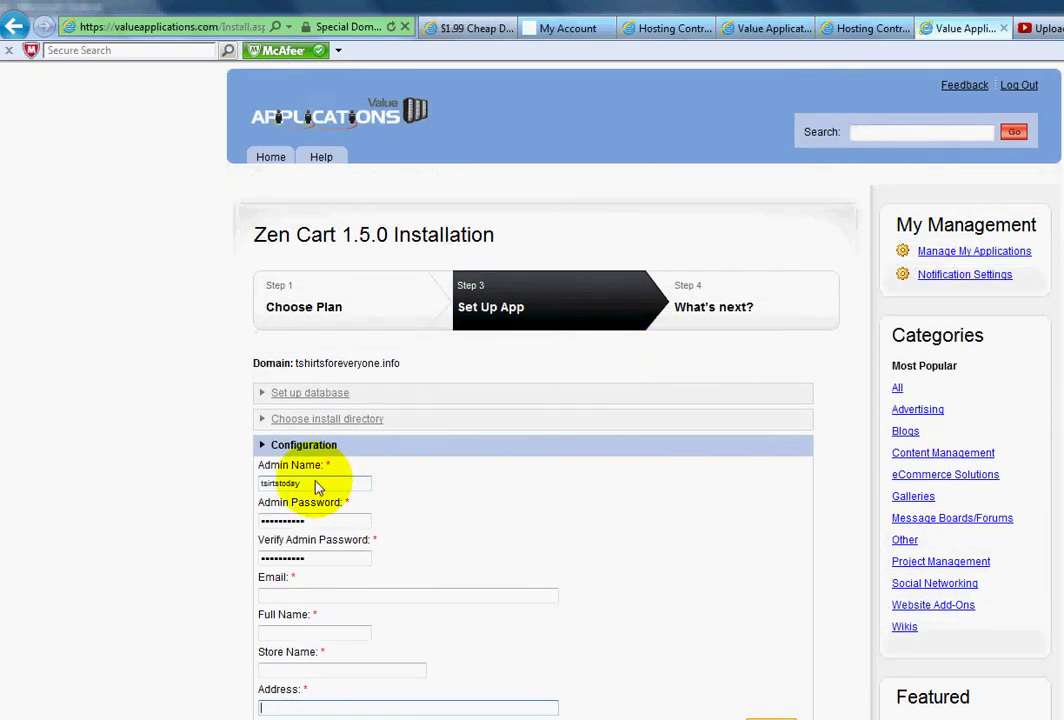
{"action": "left_click_drag", "start_coordinate": [316, 485], "coordinate": [254, 477]}
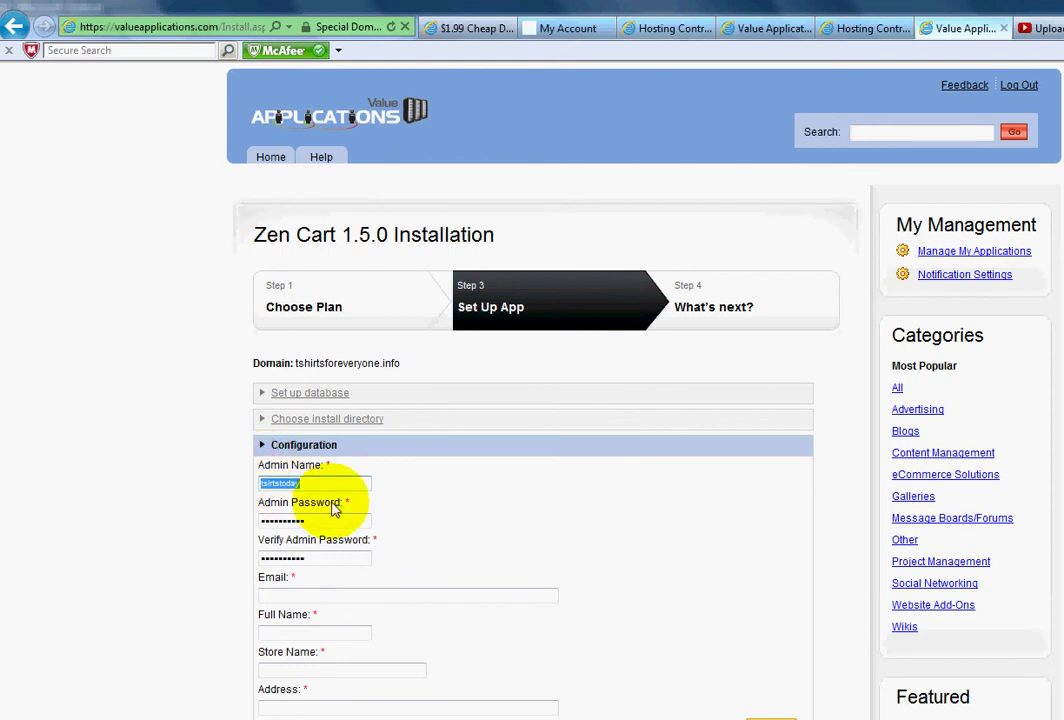
{"action": "left_click_drag", "start_coordinate": [348, 508], "coordinate": [257, 508]}
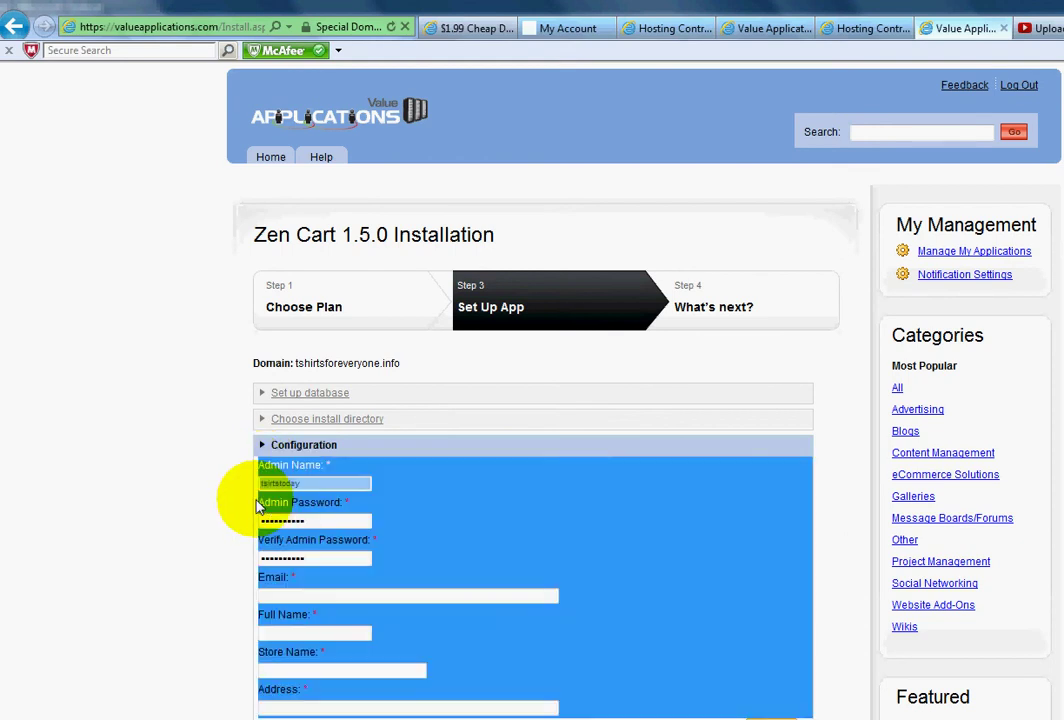
{"action": "left_click", "coordinate": [442, 503]}
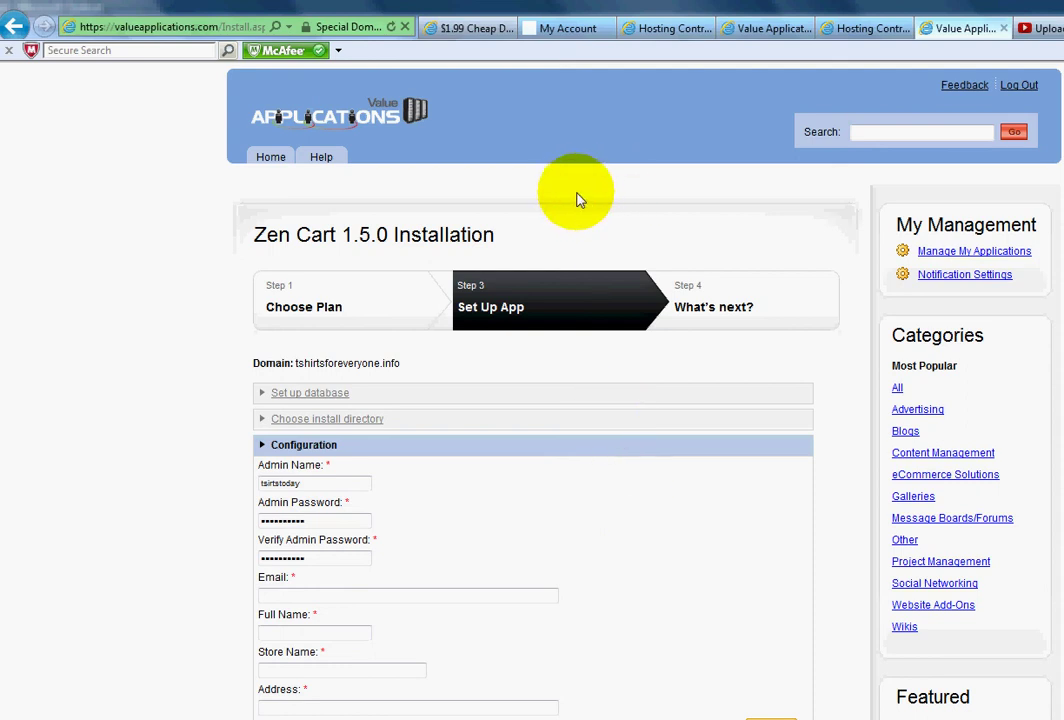
{"action": "left_click_drag", "start_coordinate": [500, 210], "coordinate": [255, 234]}
Step: Go back to the MotherlessGoat home page and look up the 24/7 support phone number
{"action": "left_click", "coordinate": [482, 28]}
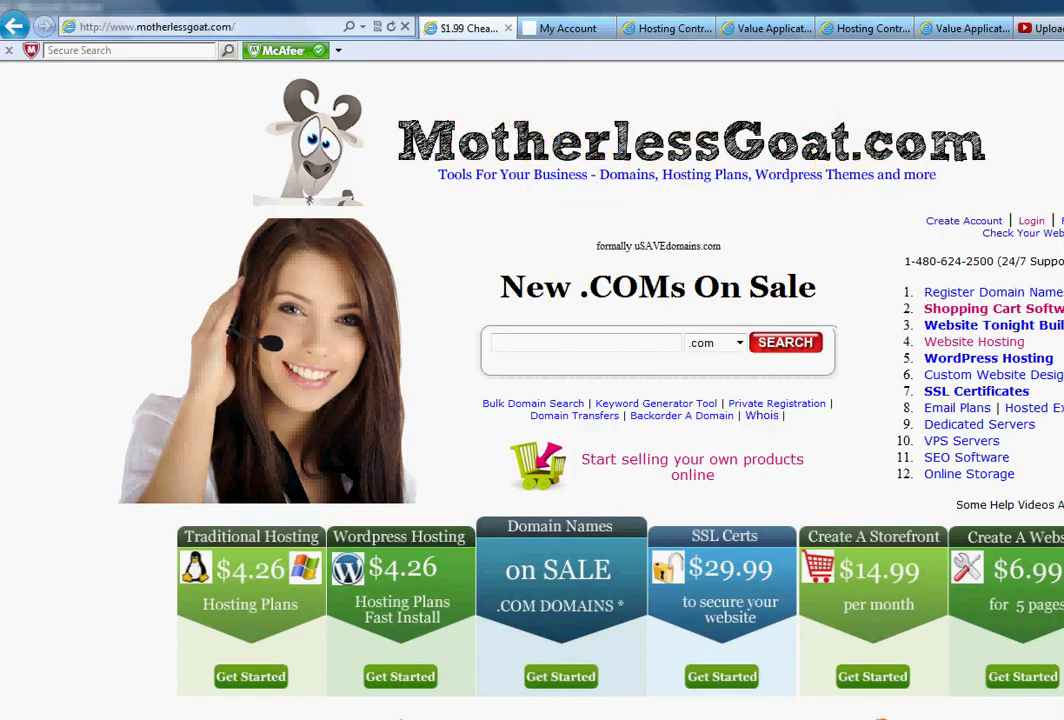
{"action": "left_click_drag", "start_coordinate": [993, 262], "coordinate": [903, 265]}
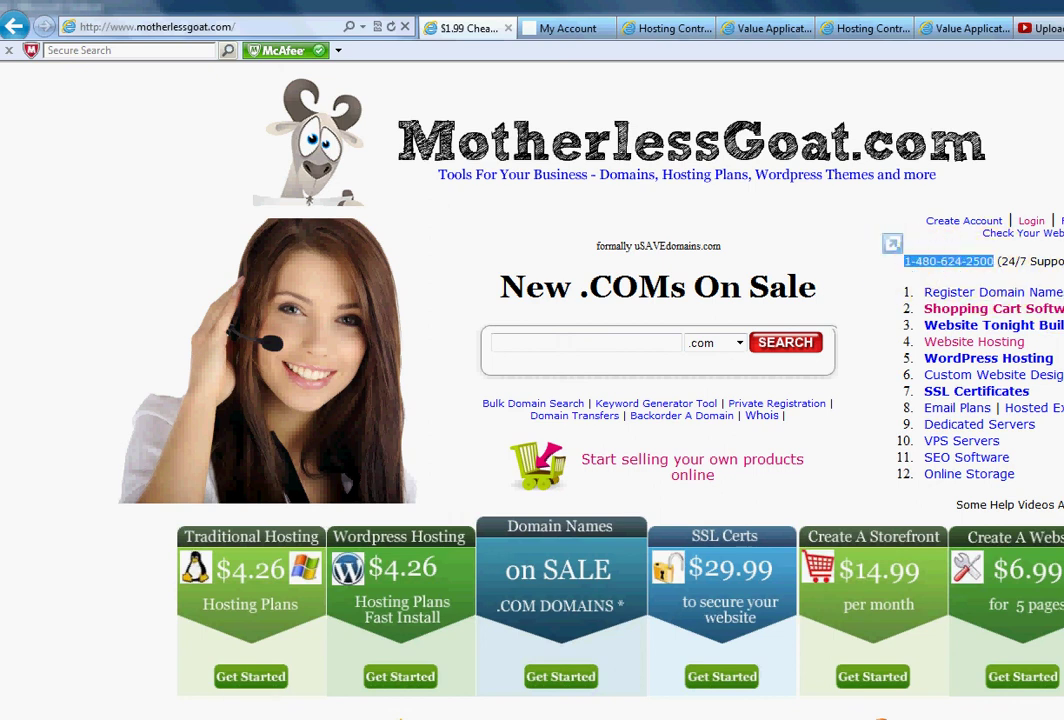
{"action": "left_click", "coordinate": [893, 245]}
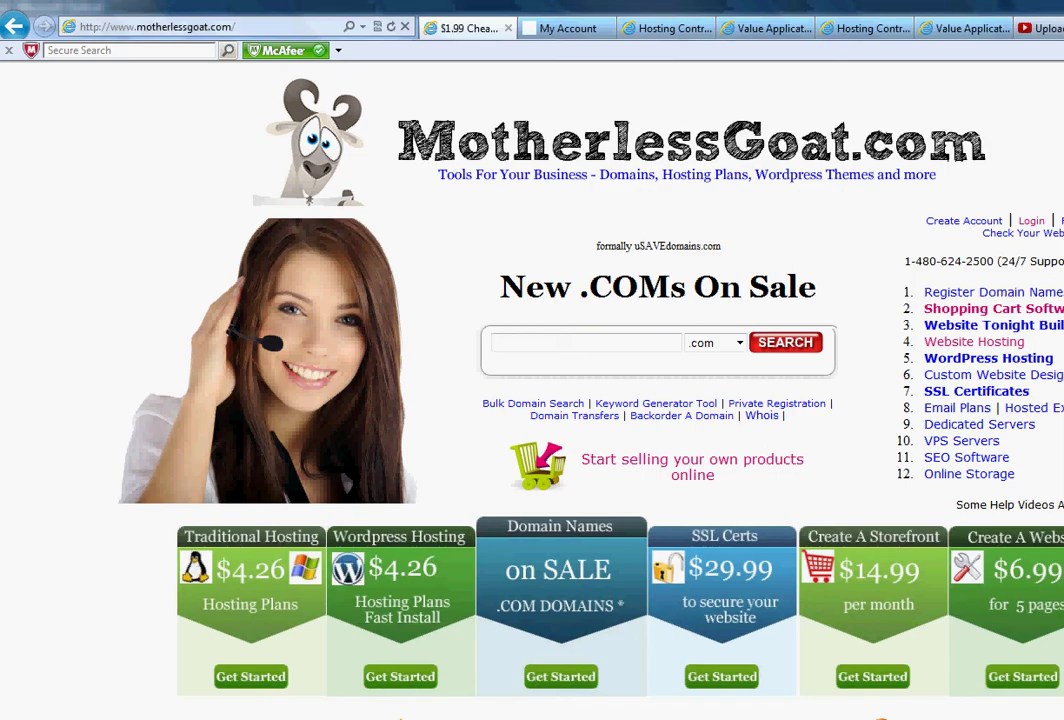